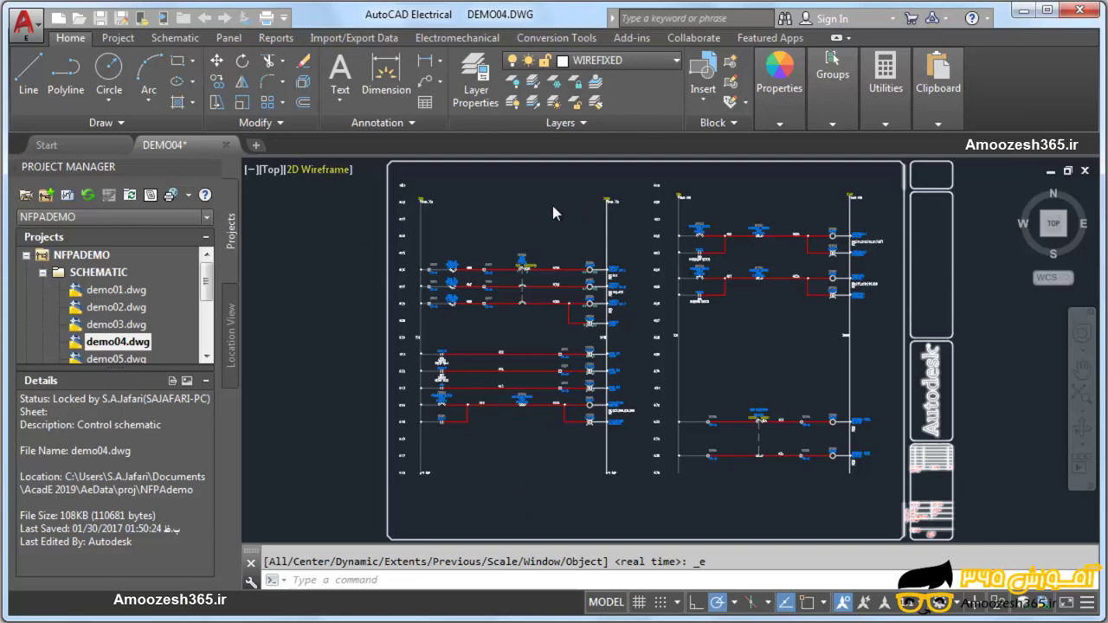
Zoom in on schematic rungs 407–412 and their indicator lights.
{"action": "scroll", "coordinate": [530, 311], "scroll_direction": "up", "scroll_amount": 1}
{"action": "scroll", "coordinate": [515, 325], "scroll_direction": "up", "scroll_amount": 3}
{"action": "scroll", "coordinate": [591, 328], "scroll_direction": "up", "scroll_amount": 2}
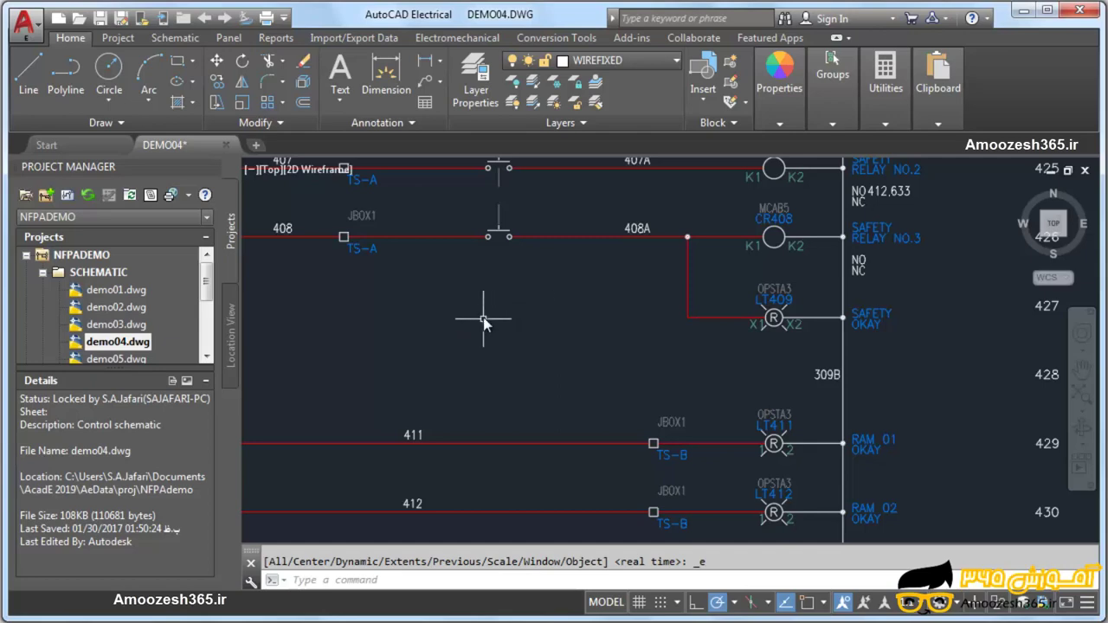
Open and dismiss the drawing shortcut menu, select the red wire to LT409, and pan left.
{"action": "right_click", "coordinate": [458, 269]}
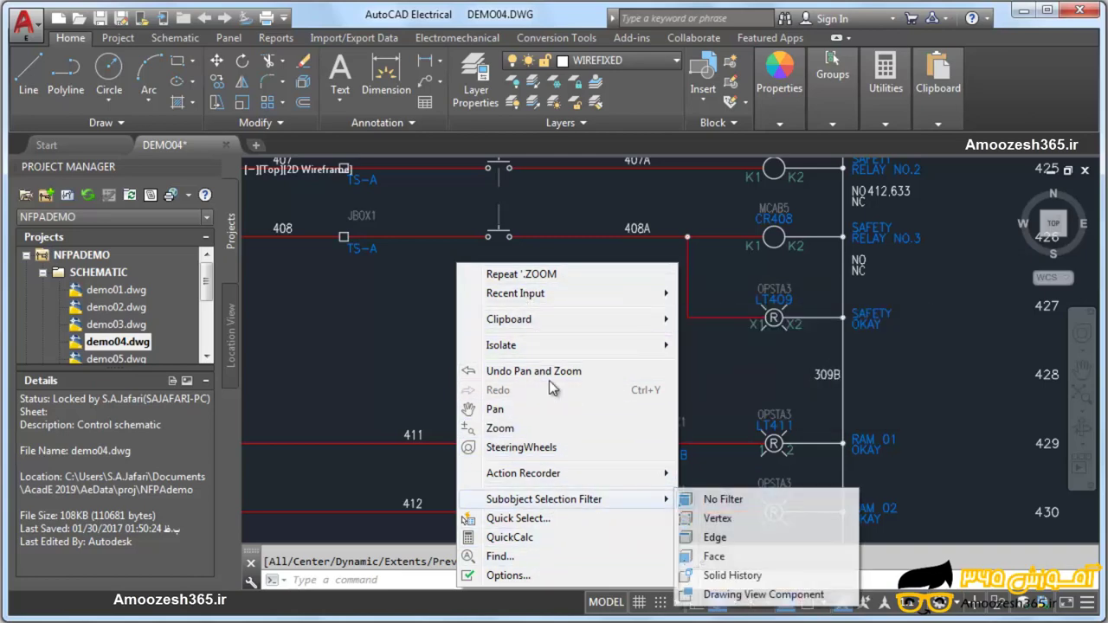
{"action": "left_click", "coordinate": [400, 312]}
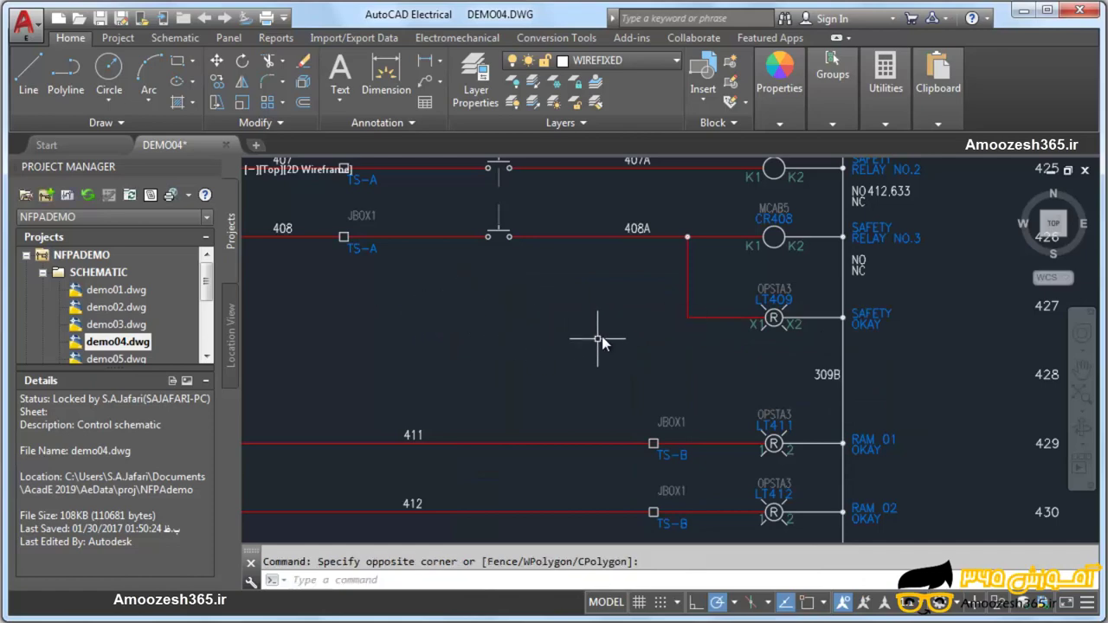
{"action": "left_click", "coordinate": [704, 319]}
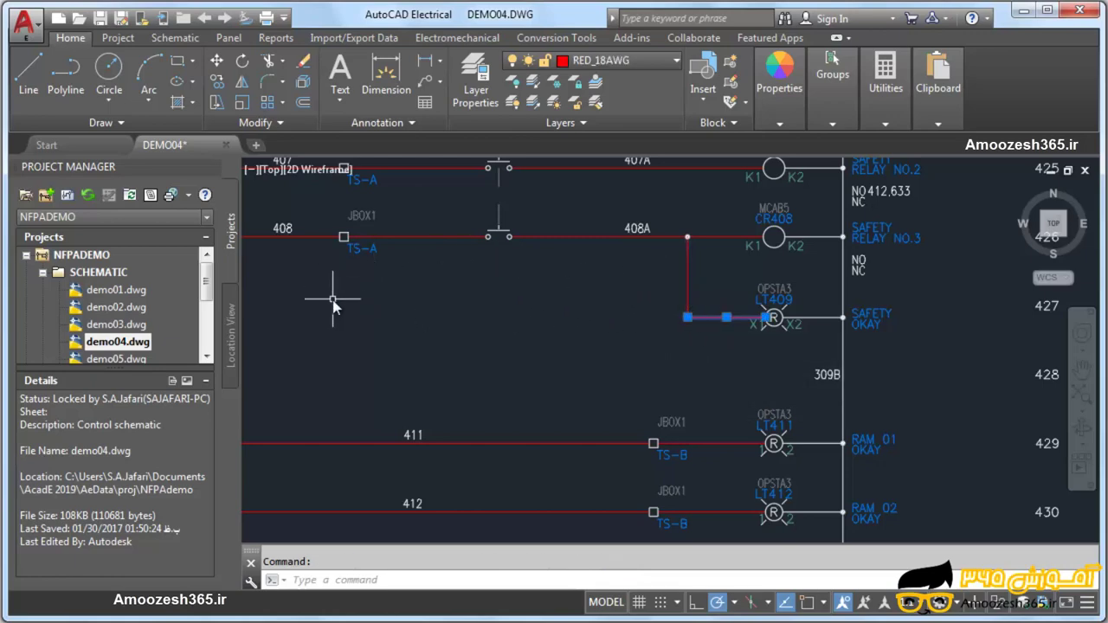
{"action": "mouse_move", "coordinate": [334, 302]}
{"action": "middle_mouse_down"}
{"action": "mouse_move", "coordinate": [498, 332]}
{"action": "mouse_move", "coordinate": [866, 329]}
{"action": "middle_mouse_up"}
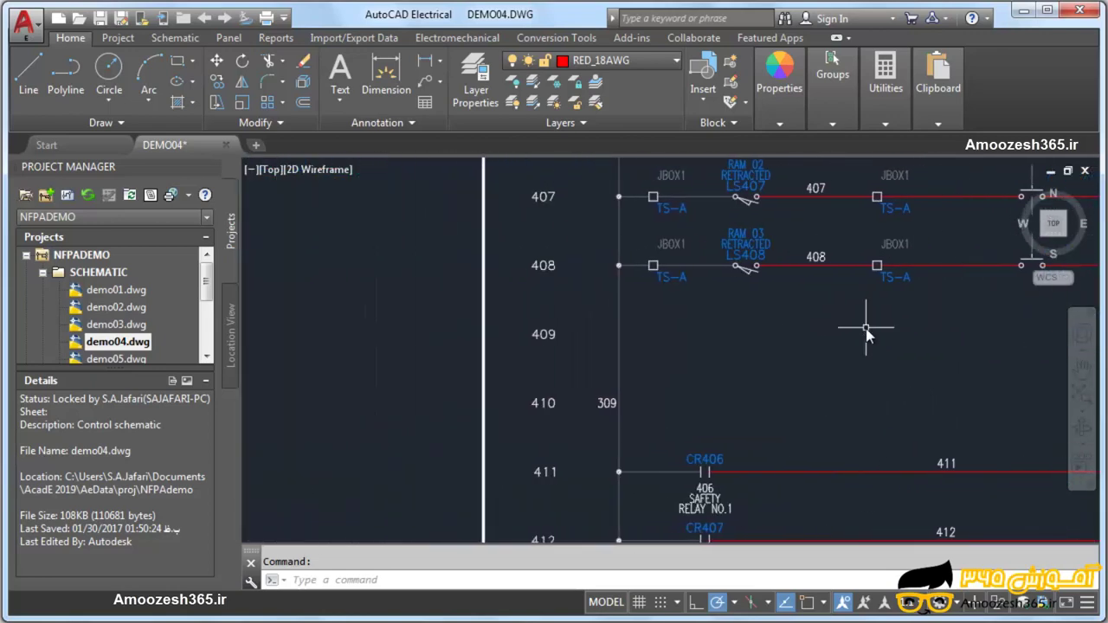
Pan to rungs 406–411 at the sheet edge and review the wire marking menu and shortcut menu.
{"action": "middle_click_drag", "start_coordinate": [434, 283], "coordinate": [574, 315]}
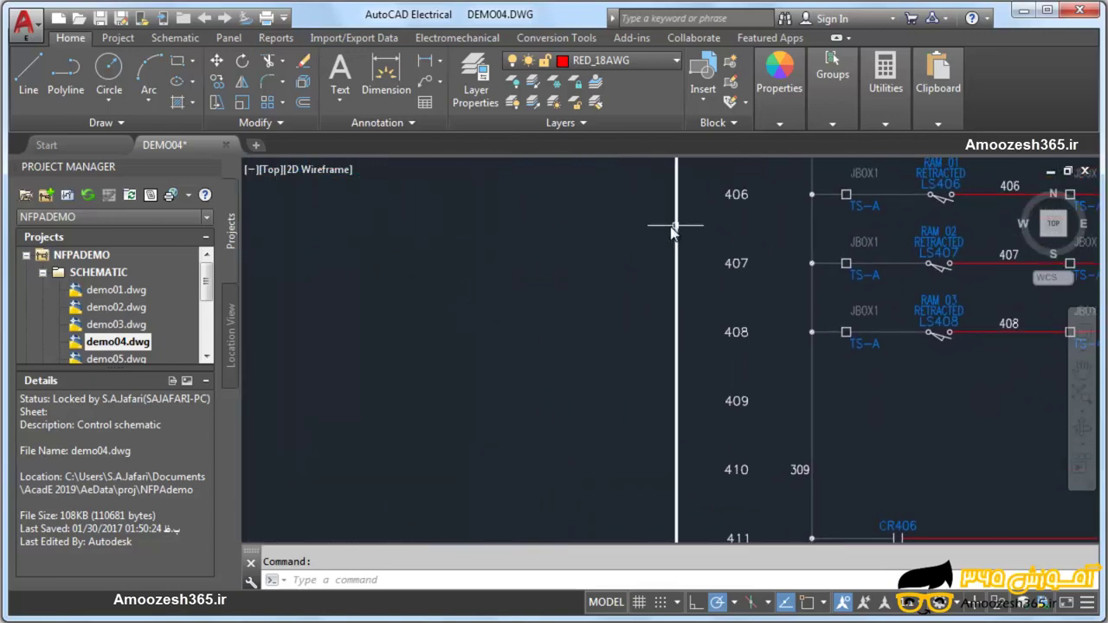
{"action": "right_click", "coordinate": [477, 230]}
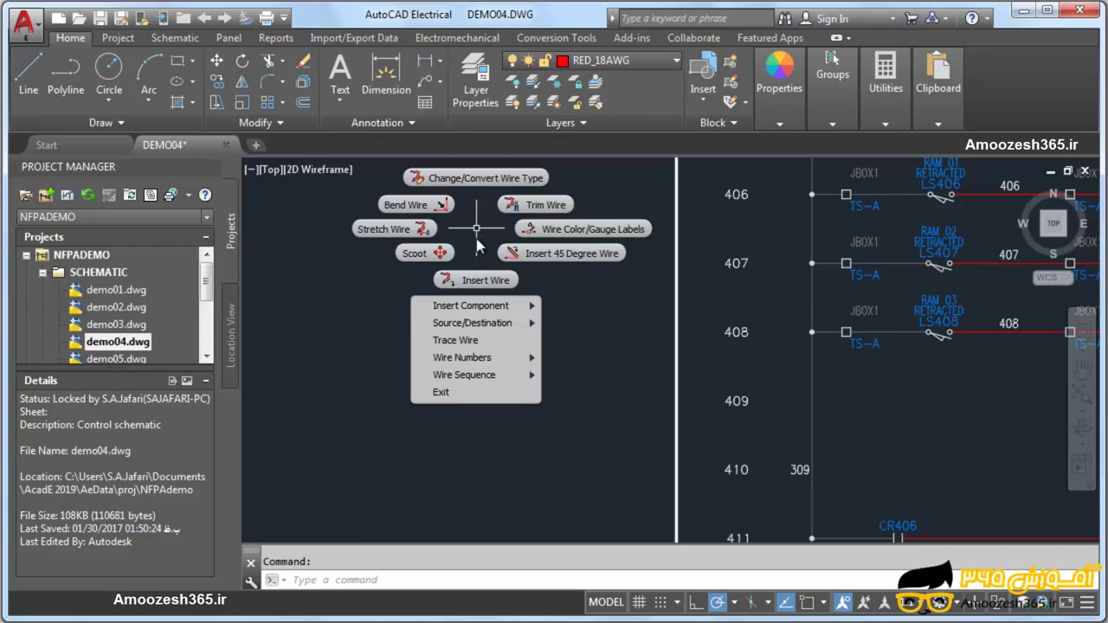
{"action": "key", "text": "Escape"}
{"action": "right_click", "coordinate": [463, 226]}
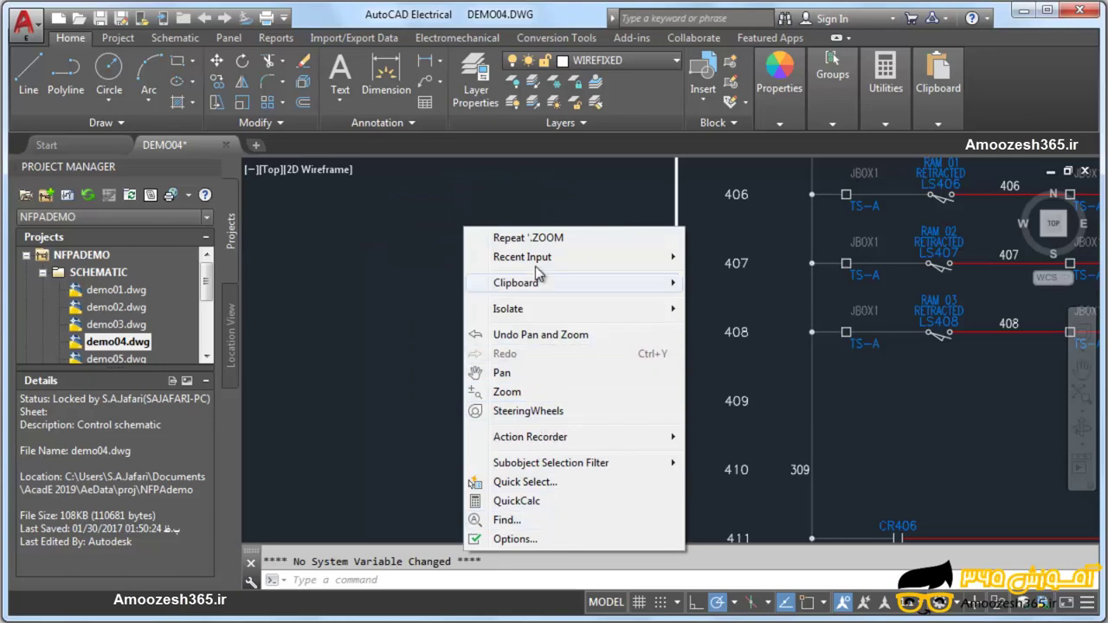
{"action": "left_click", "coordinate": [403, 296]}
Select limit switch LS408 on rung 408 and open its component marking menu.
{"action": "left_click", "coordinate": [641, 344]}
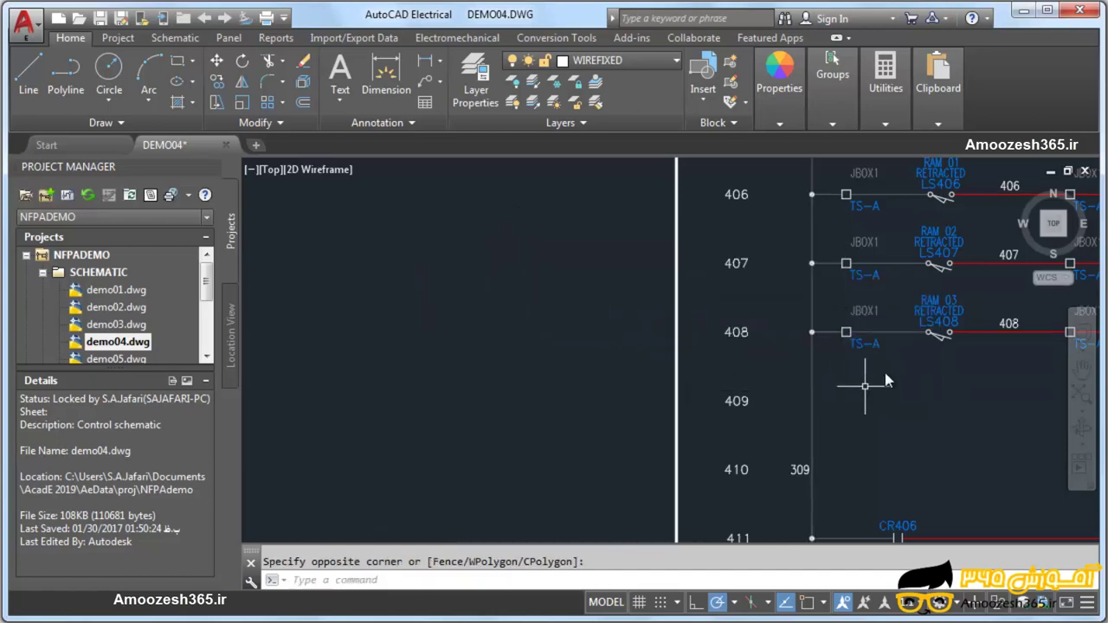
{"action": "left_click", "coordinate": [934, 332]}
{"action": "right_click", "coordinate": [529, 249]}
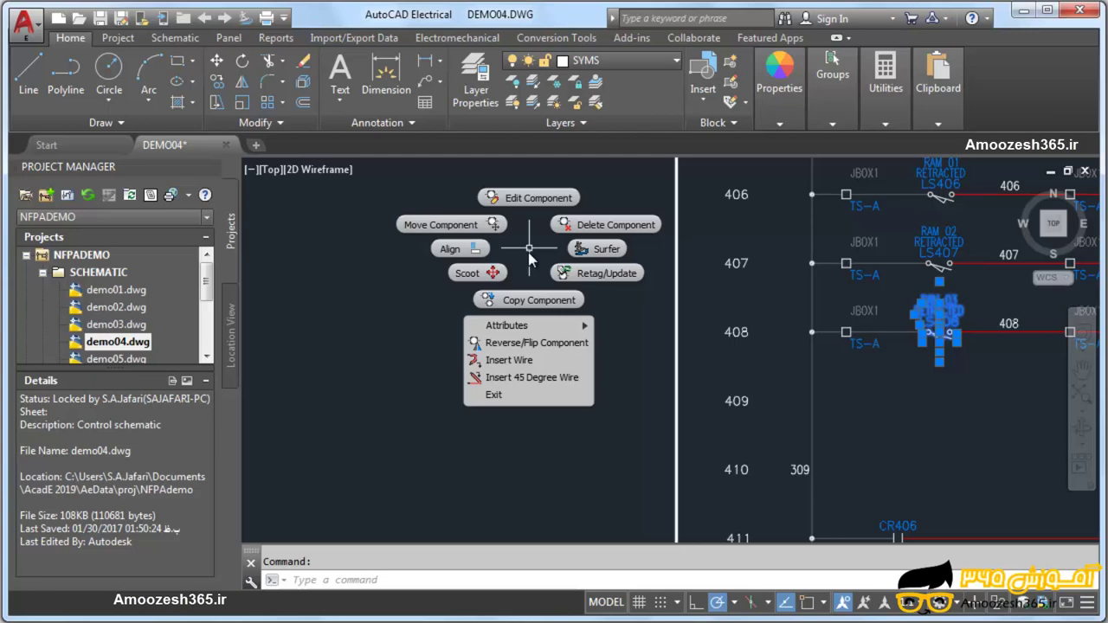
Close the LS408 component menu and bring up the general drawing shortcut menu instead.
{"action": "key", "text": "Escape"}
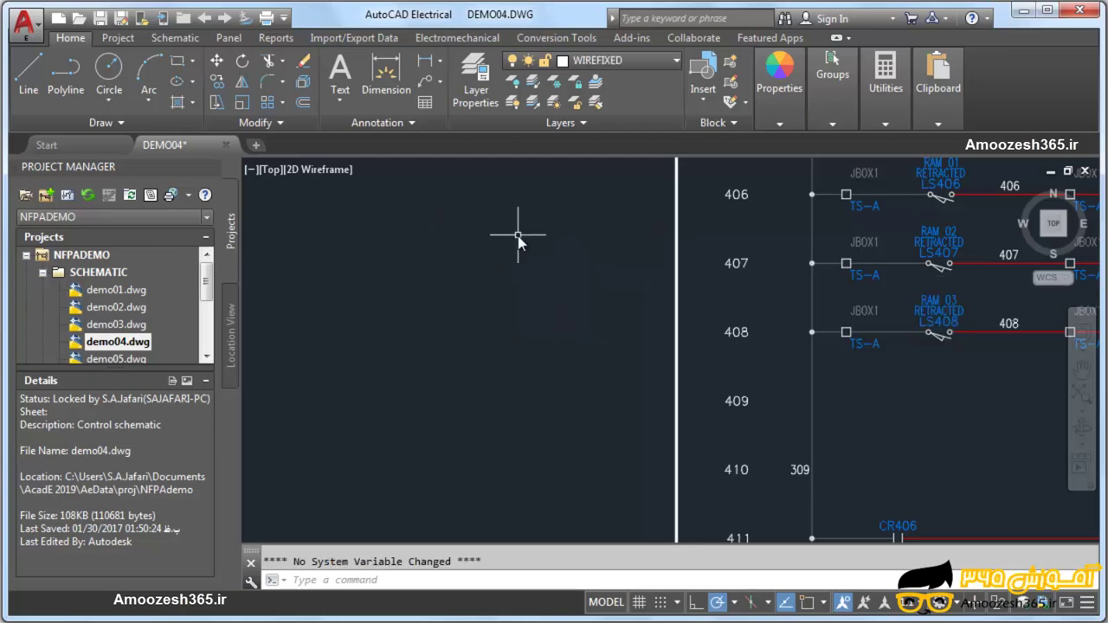
{"action": "right_click", "coordinate": [519, 237]}
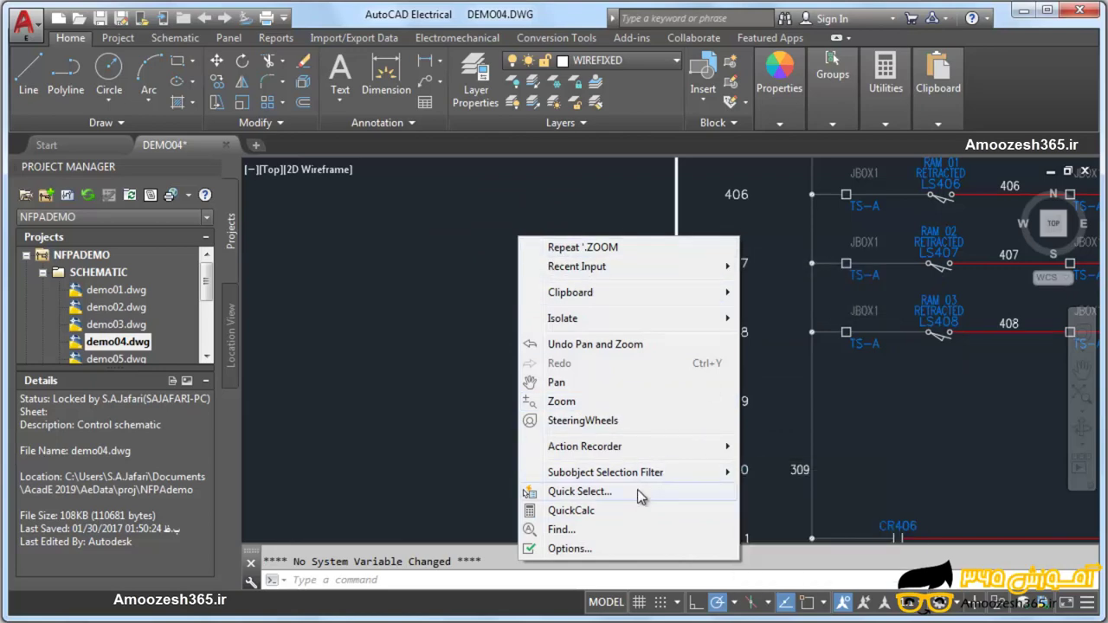
{"action": "mouse_move", "coordinate": [606, 472]}
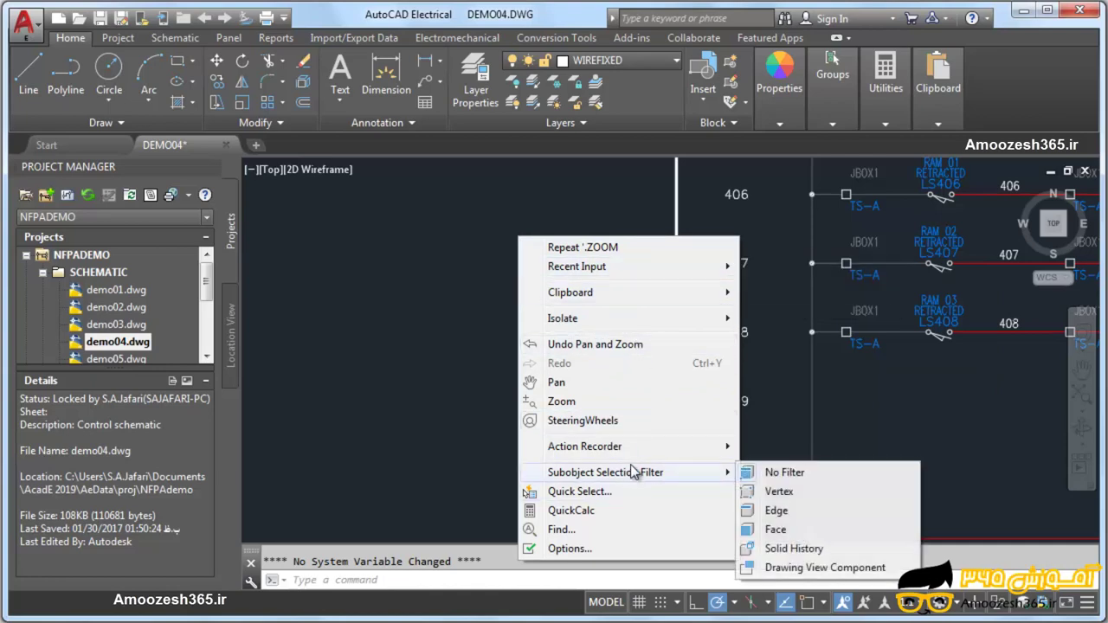
Close the shortcut menu, cancel the stray selection window, and zoom to the drawing's full extents.
{"action": "left_click", "coordinate": [416, 270]}
{"action": "key", "text": "Escape"}
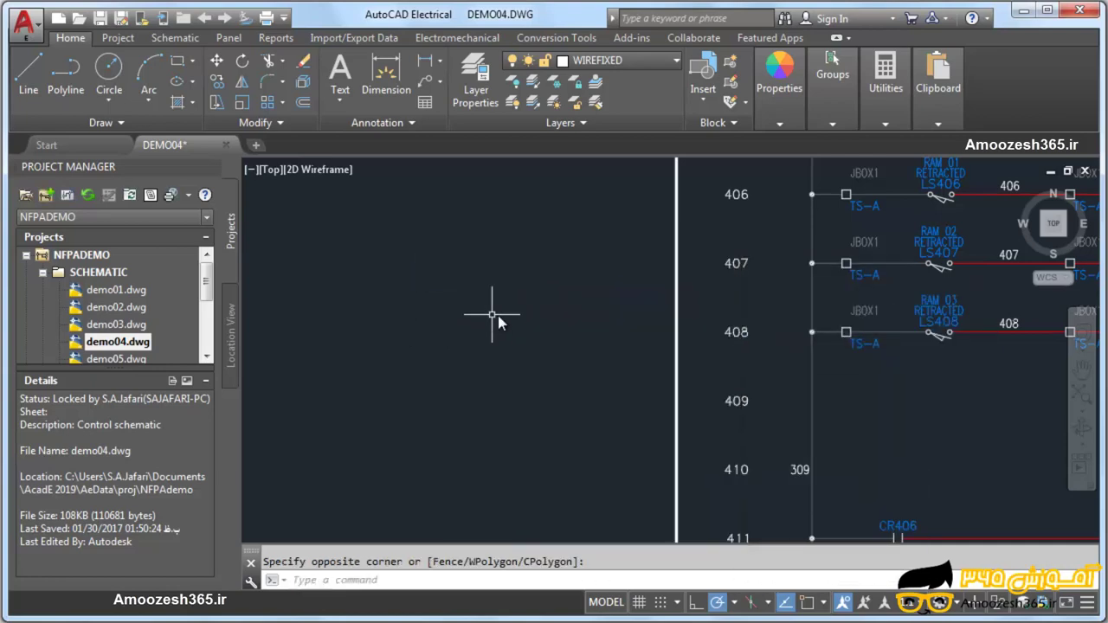
{"action": "scroll", "coordinate": [529, 311], "scroll_direction": "down", "scroll_amount": 5}
{"action": "middle_click", "coordinate": [569, 327]}
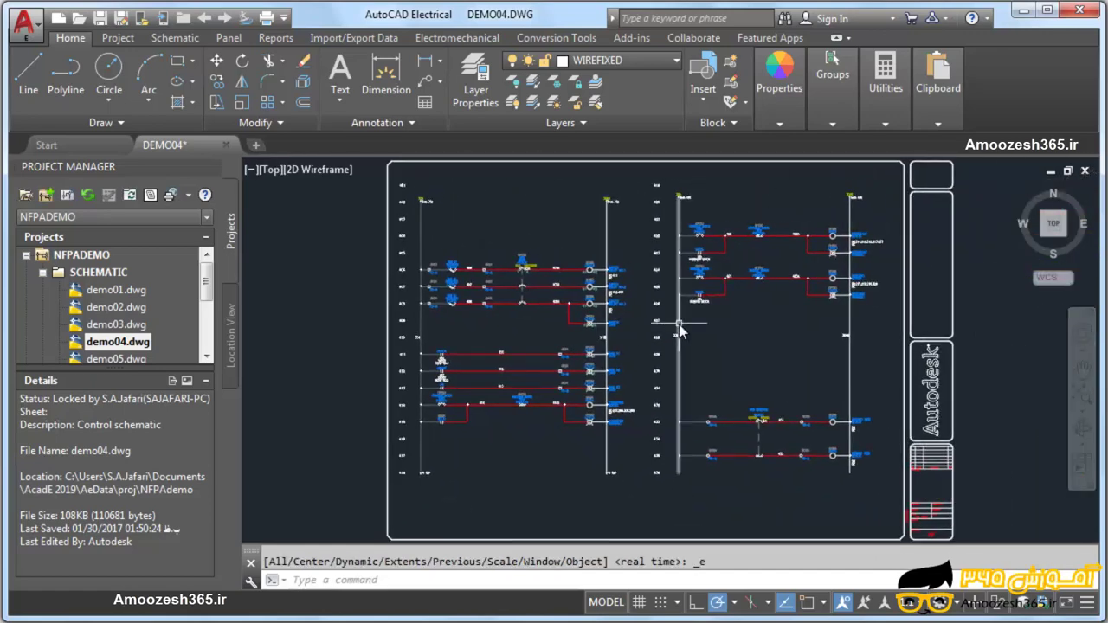